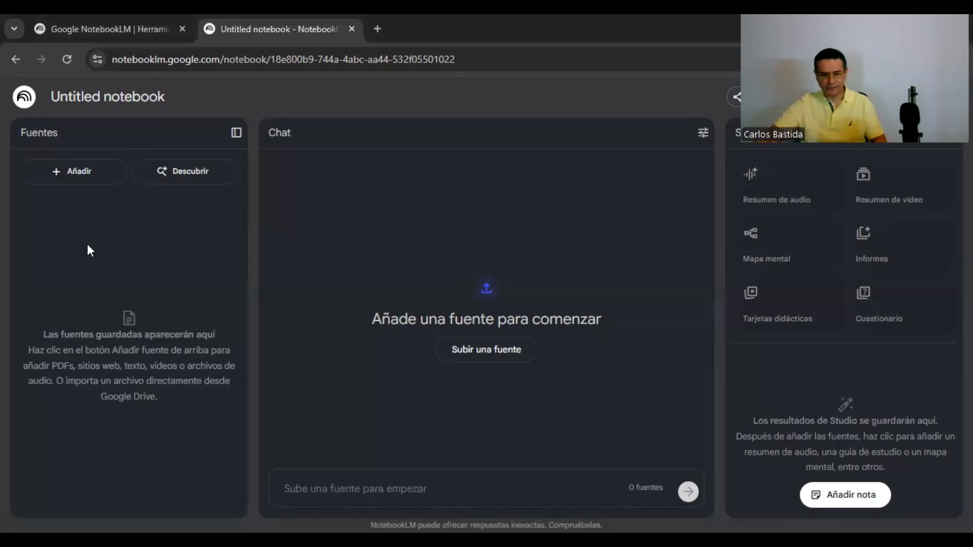
Step: Add three web sources to the notebook: the aboutamazon.com AWS service disruptions outage update and the two YouTube video URLs
left_click(77, 175)
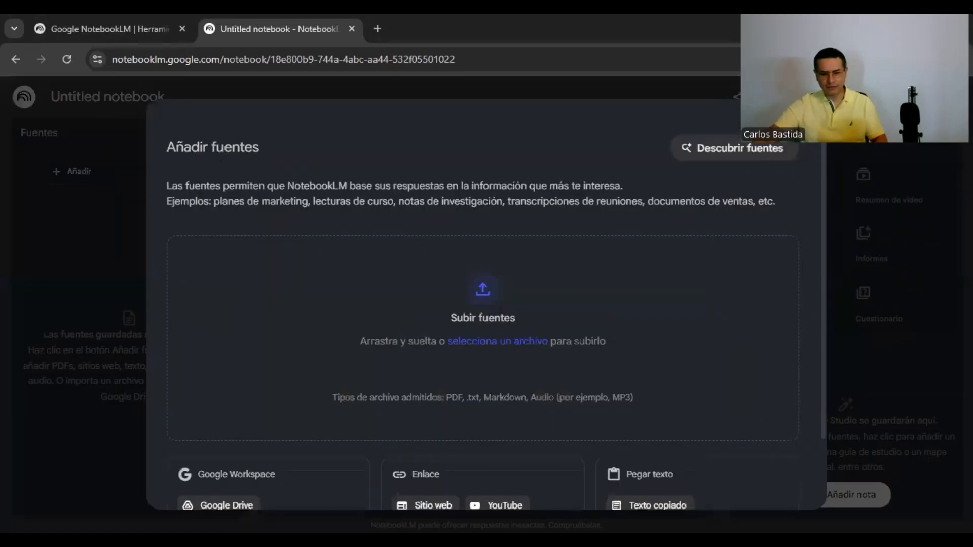
scroll(470, 404, "down", 2)
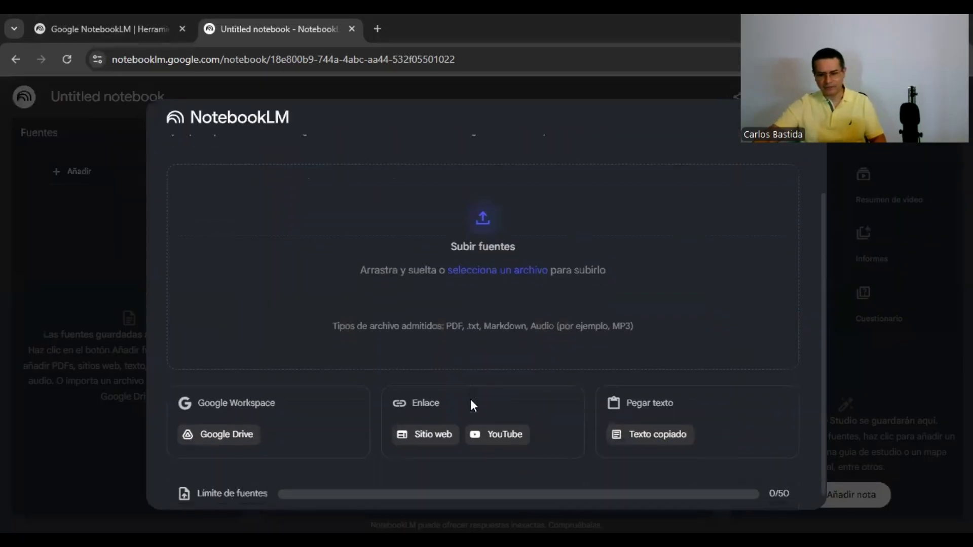
left_click(427, 435)
left_click(346, 280)
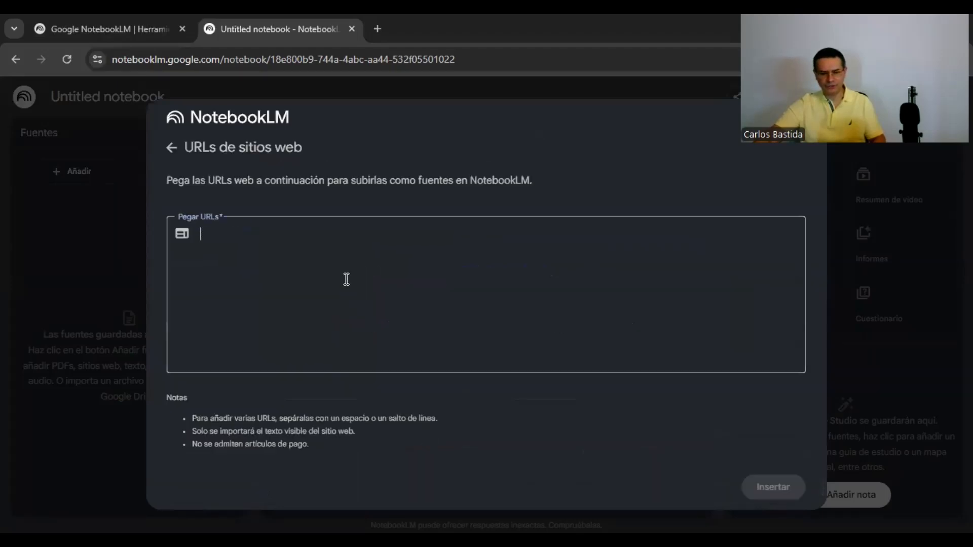
type("https://www.aboutamazon.com/news/aws/aws-service-disruptions-outage-update https://www.youtube.com/watch?v=AnggA5egl2o https://www.youtube.com/watch?v=o39ja8XGJuc")
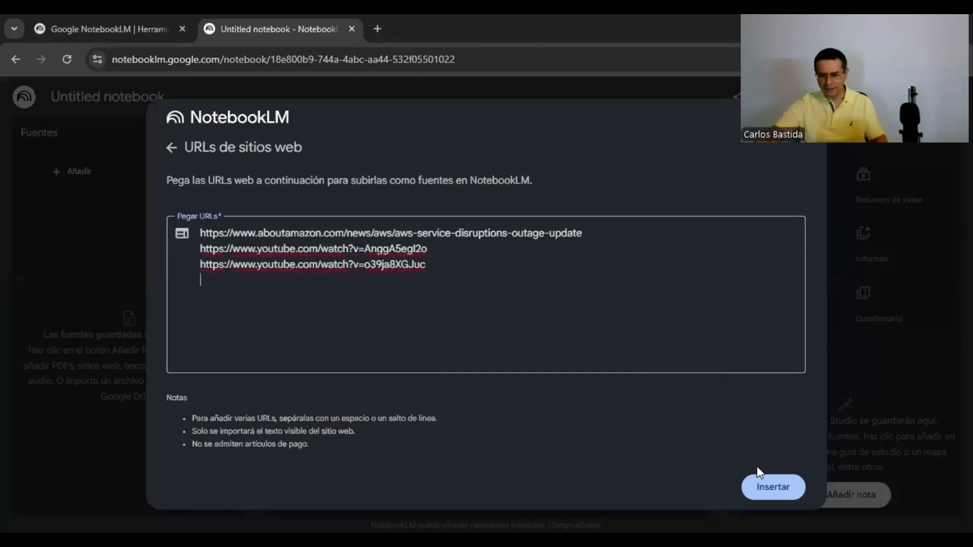
left_click(782, 490)
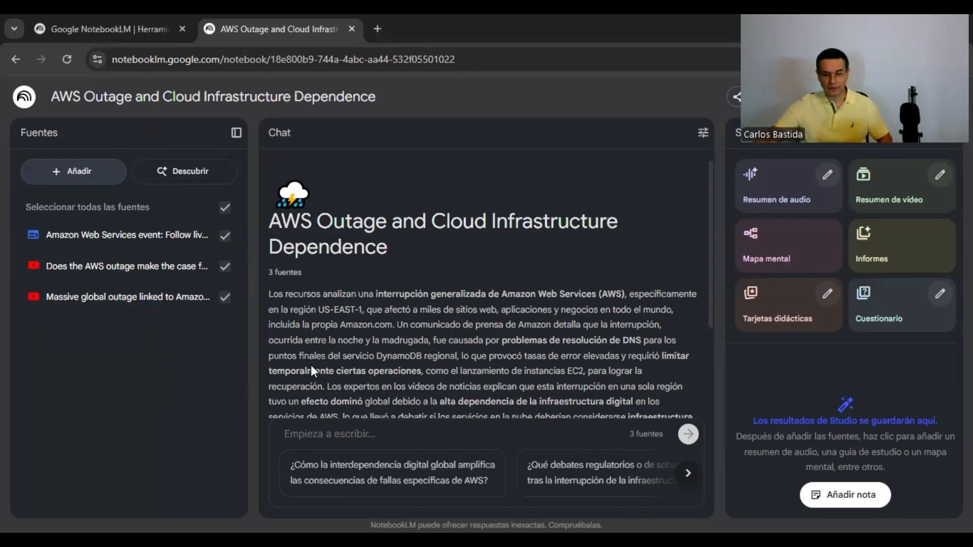
Step: Ask the suggested question on the technical causes and geographic impact of the AWS US-EAST-1 interruption, and preview the answer's first citations
scroll(416, 286, "down", 3)
scroll(418, 330, "up", 1)
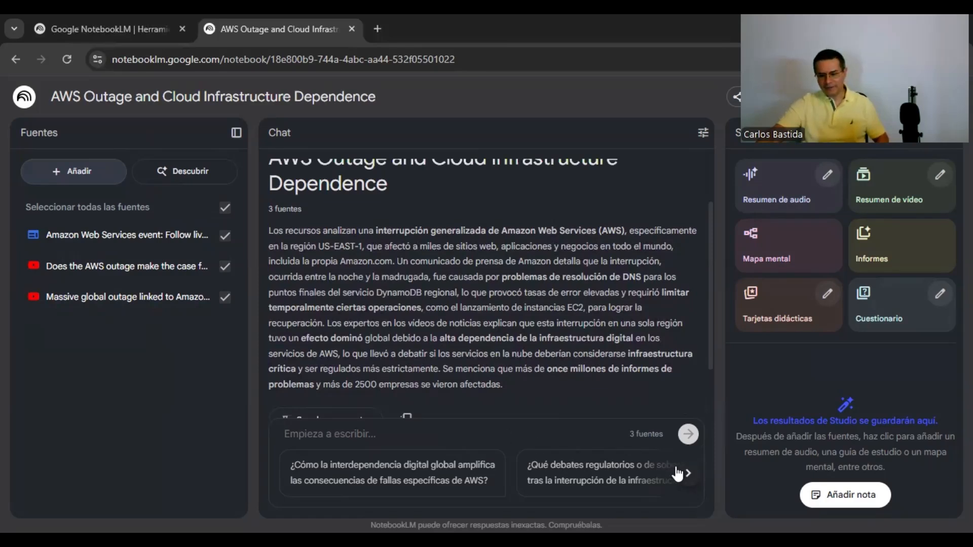
left_click(691, 476)
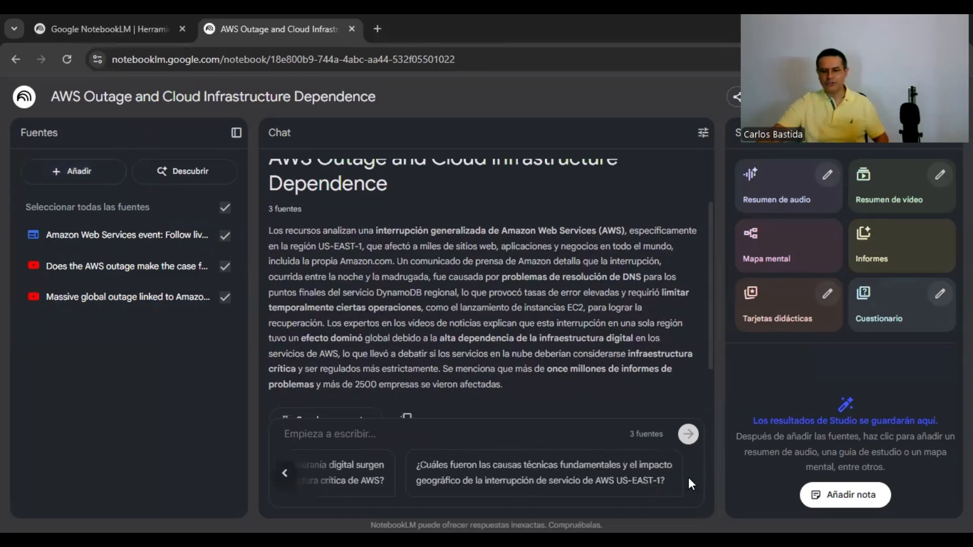
left_click(287, 479)
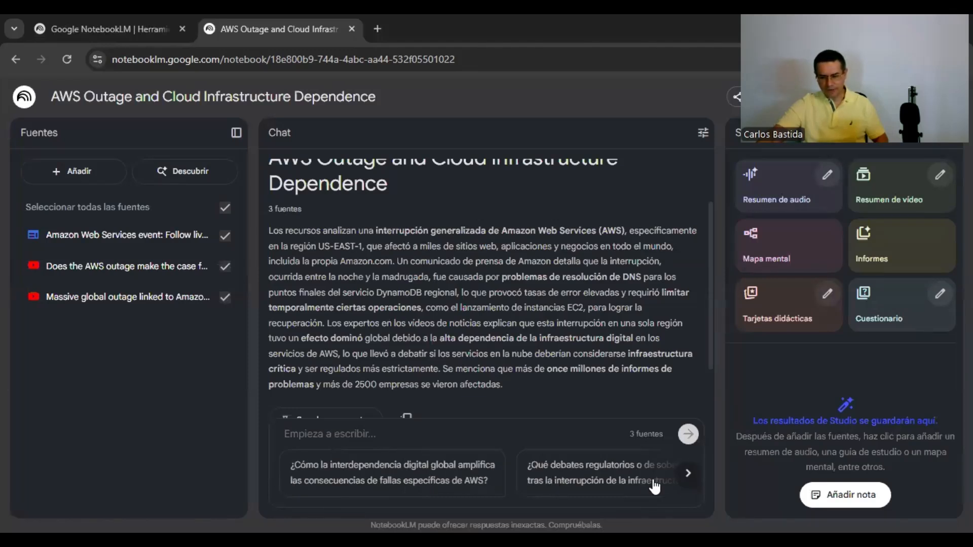
left_click(688, 476)
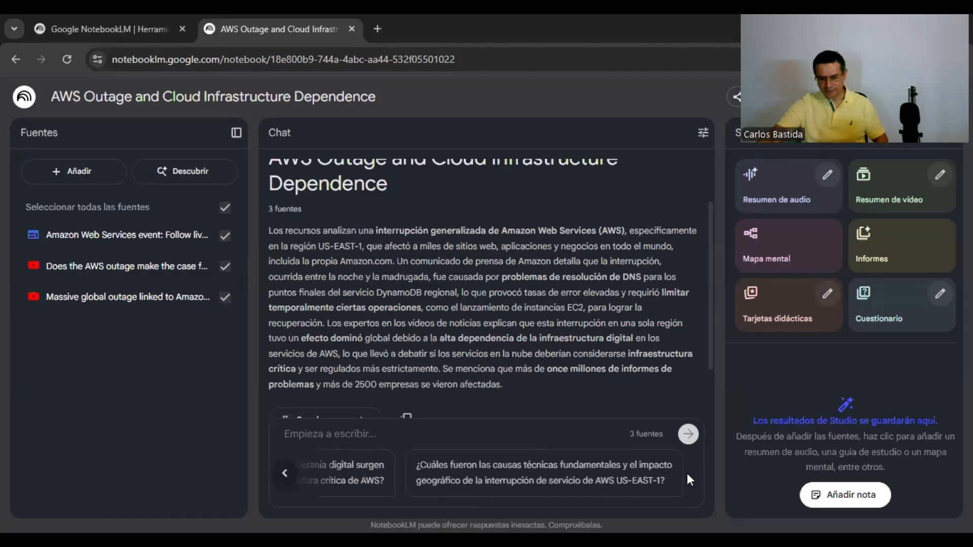
left_click(568, 476)
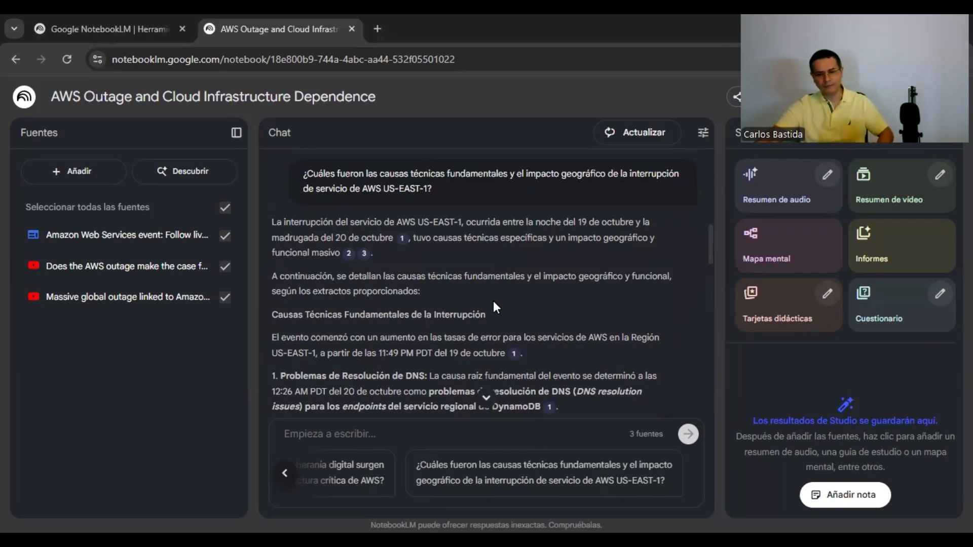
mouse_move(400, 239)
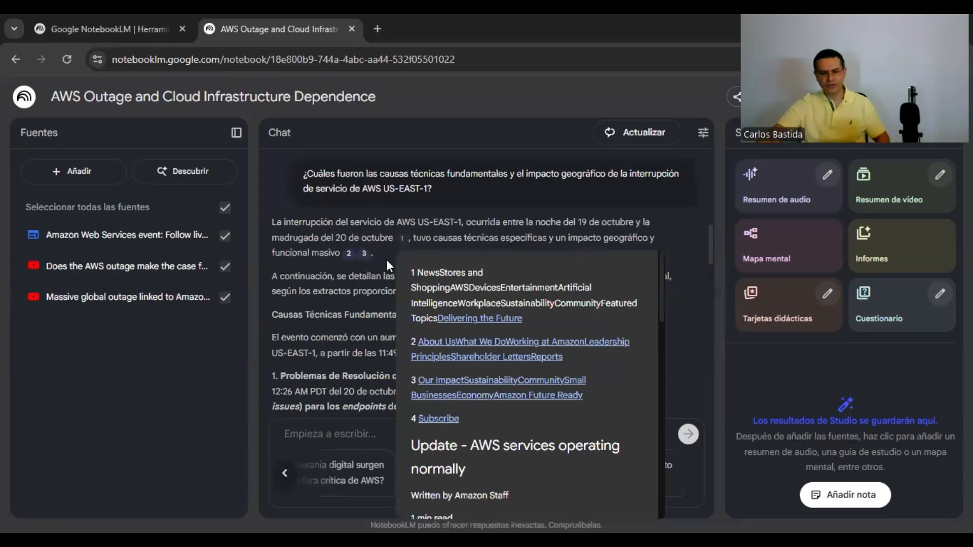
mouse_move(348, 254)
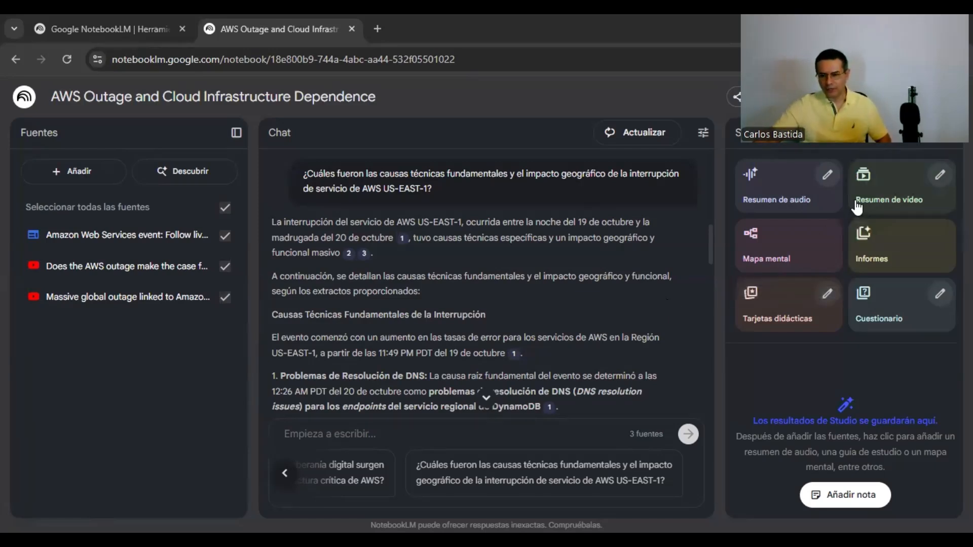
Step: Review the audio summary's customization settings, including the available languages, and leave without generating
left_click(824, 178)
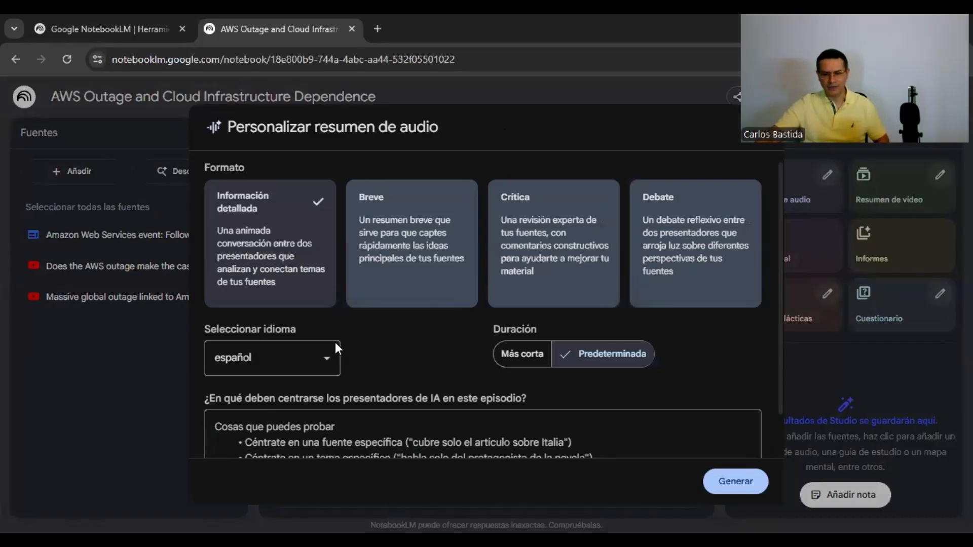
left_click(327, 364)
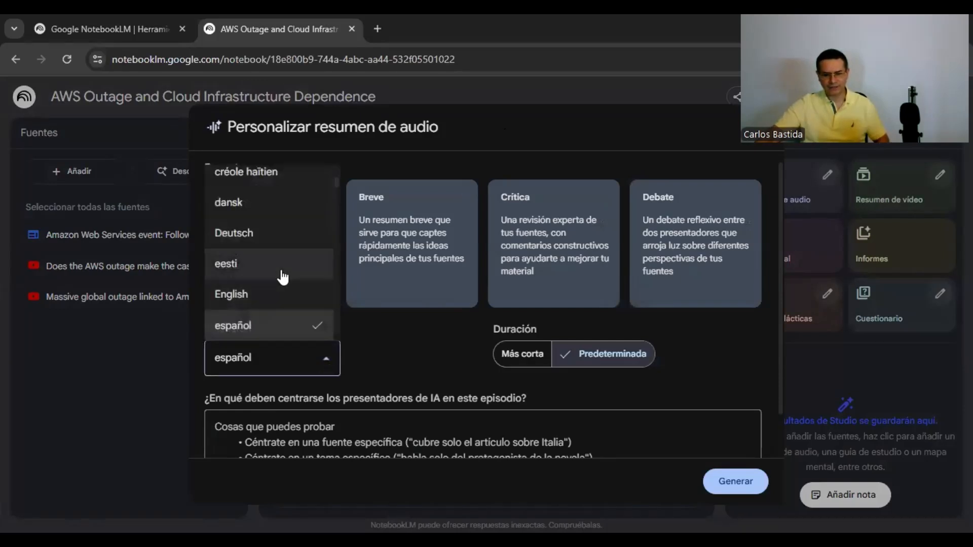
scroll(269, 297, "up", 3)
scroll(269, 295, "up", 1)
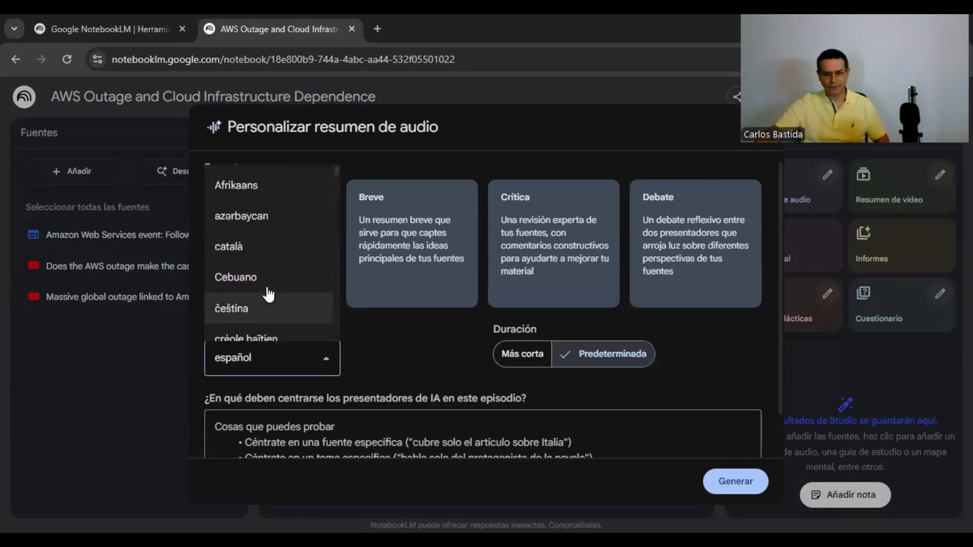
scroll(269, 296, "down", 5)
scroll(269, 296, "up", 2)
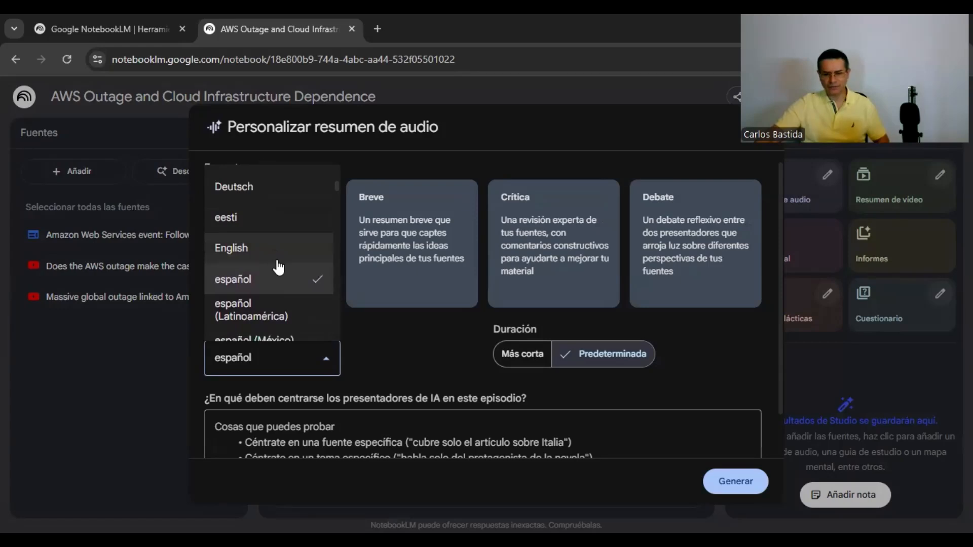
left_click(714, 363)
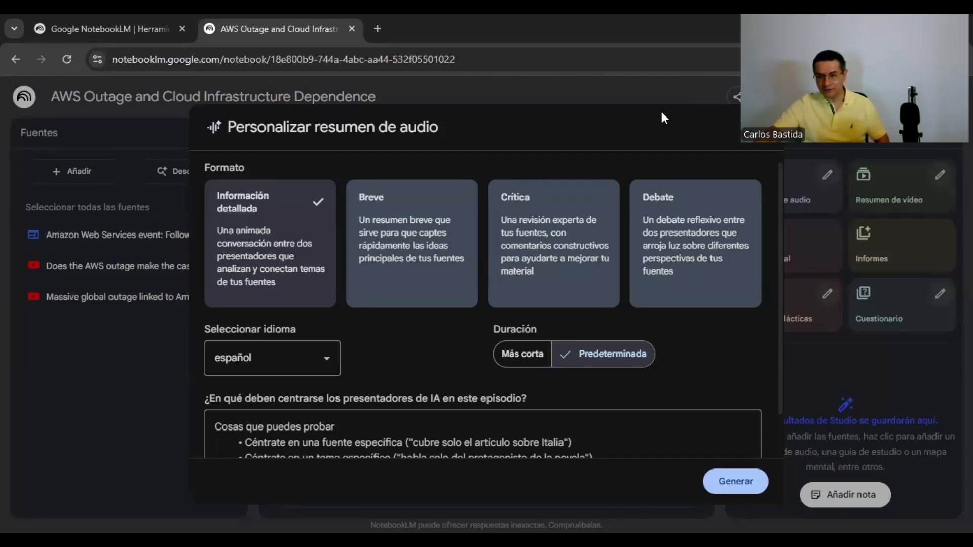
key("Escape")
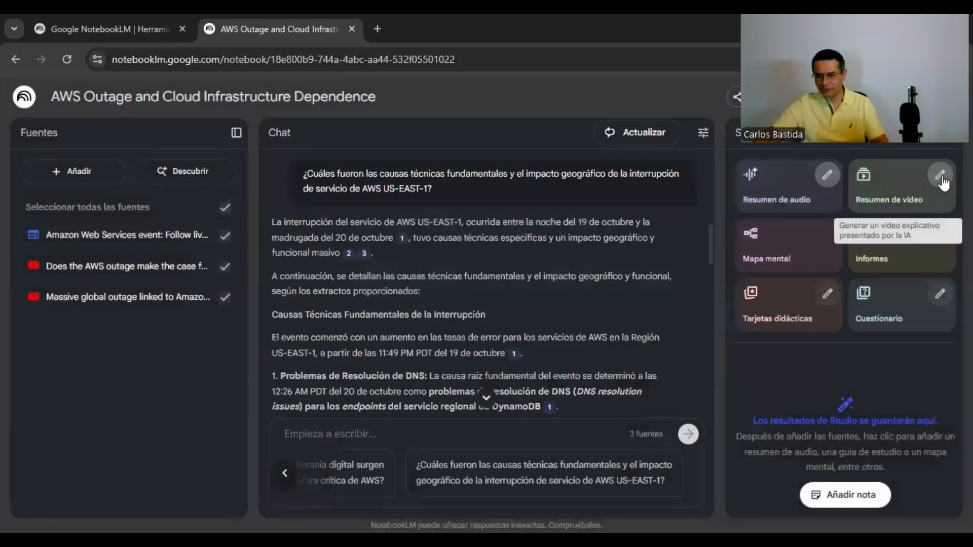
Step: Review the video summary's customization settings, looking at the language selection and browsing through all the visual styles
left_click(940, 176)
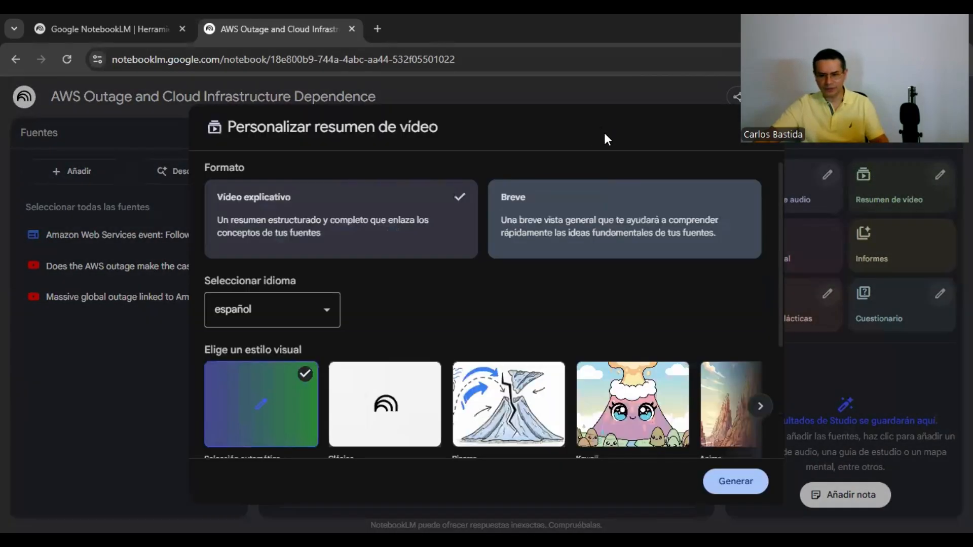
left_click(326, 311)
left_click(373, 309)
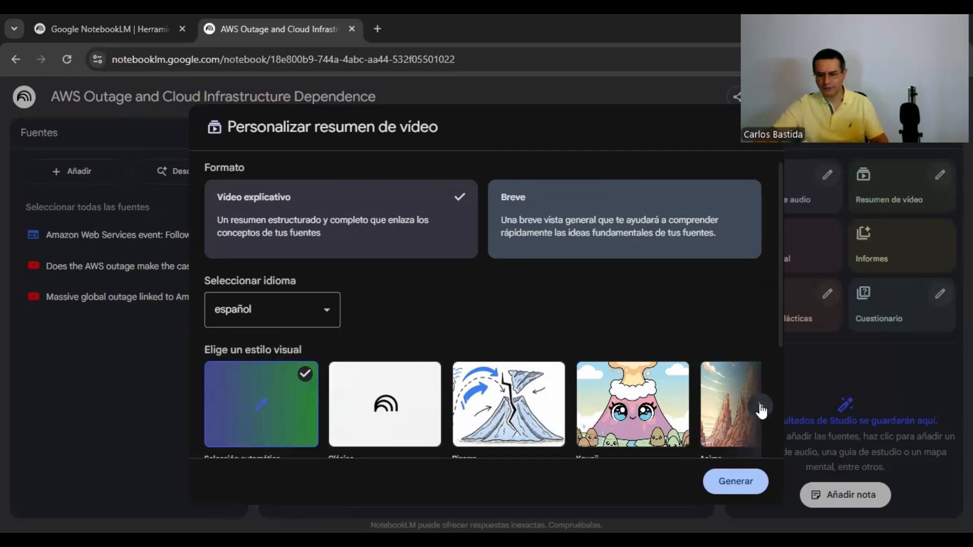
scroll(761, 406, "down", 2)
left_click(757, 337)
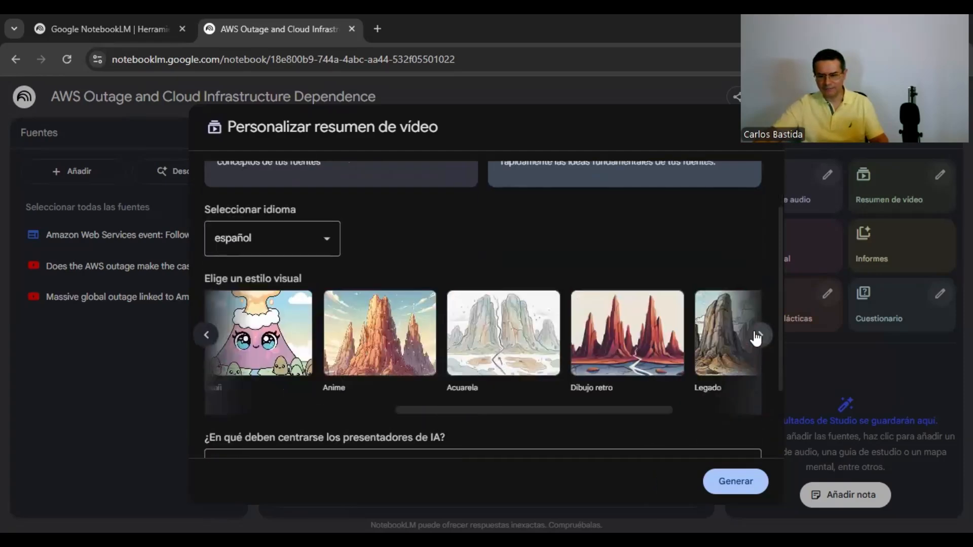
left_click(756, 337)
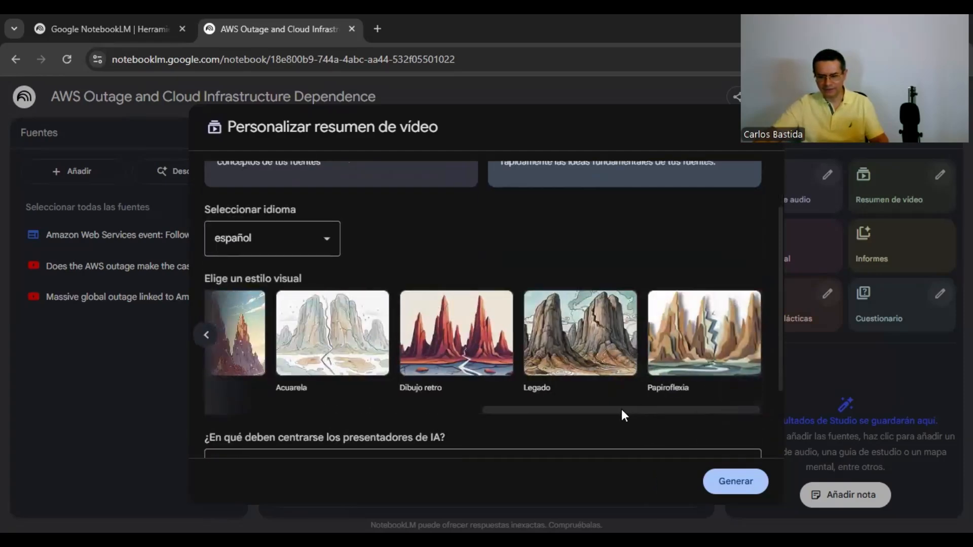
left_click_drag(624, 411, 274, 415)
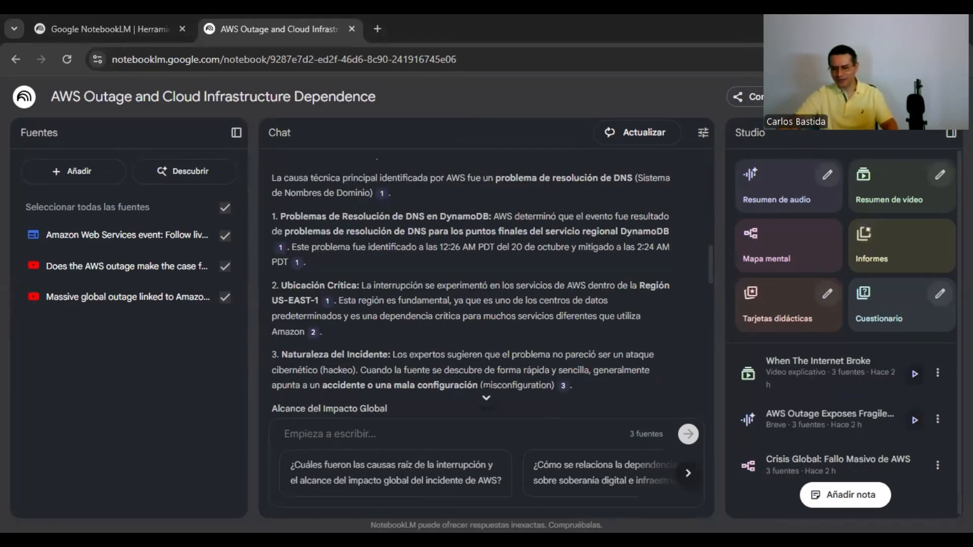
Step: Open the mind map "Crisis Global: Fallo Masivo de AWS" and examine the branch "Causa y Cronología del Evento", collapsing it again
left_click(804, 464)
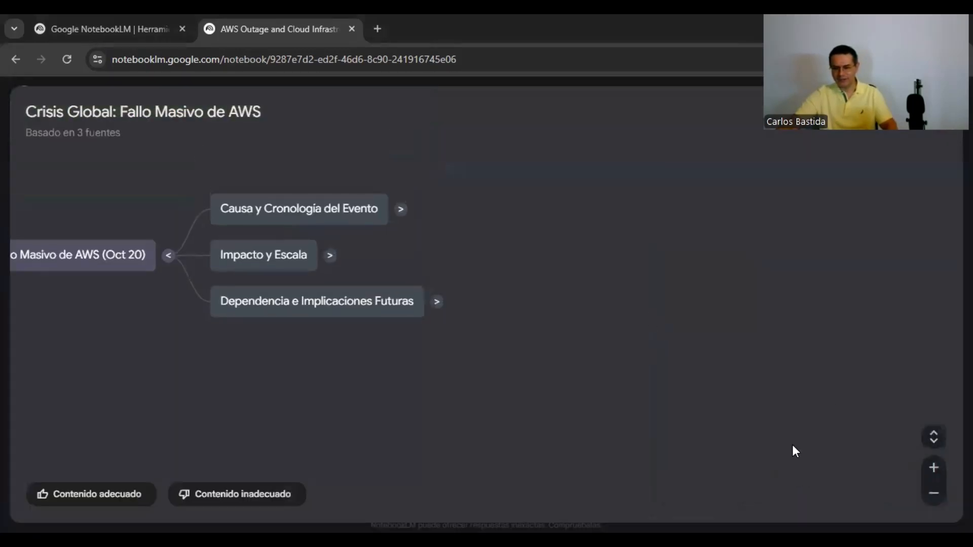
left_click(934, 493)
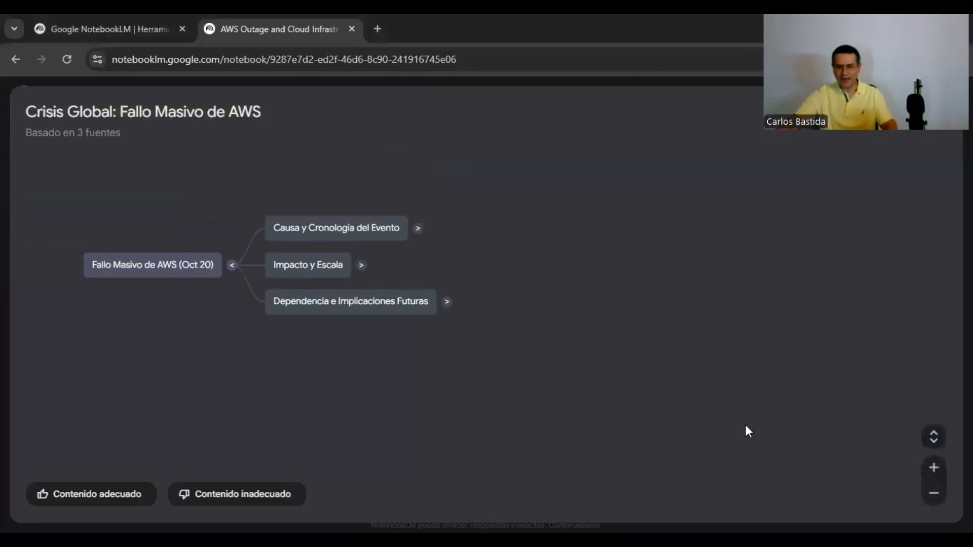
left_click(419, 229)
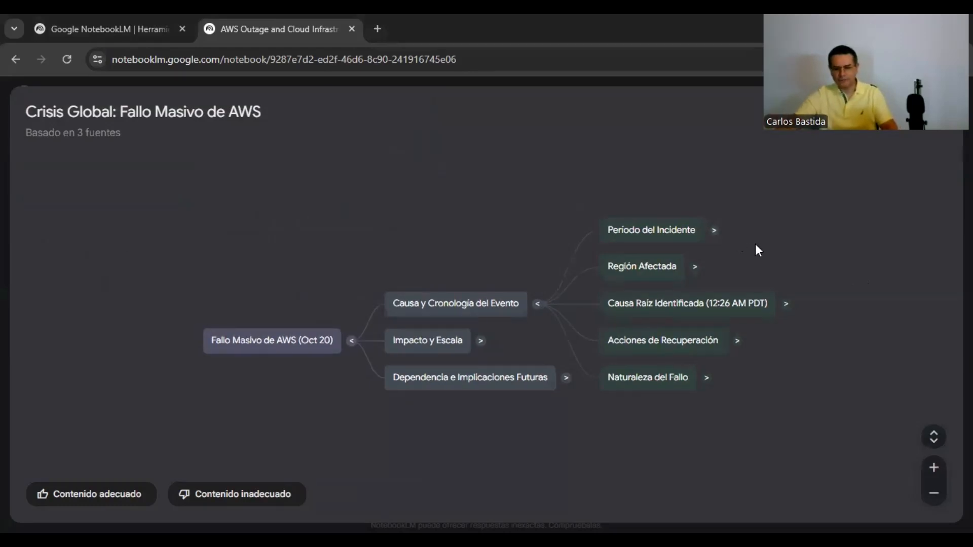
left_click(539, 306)
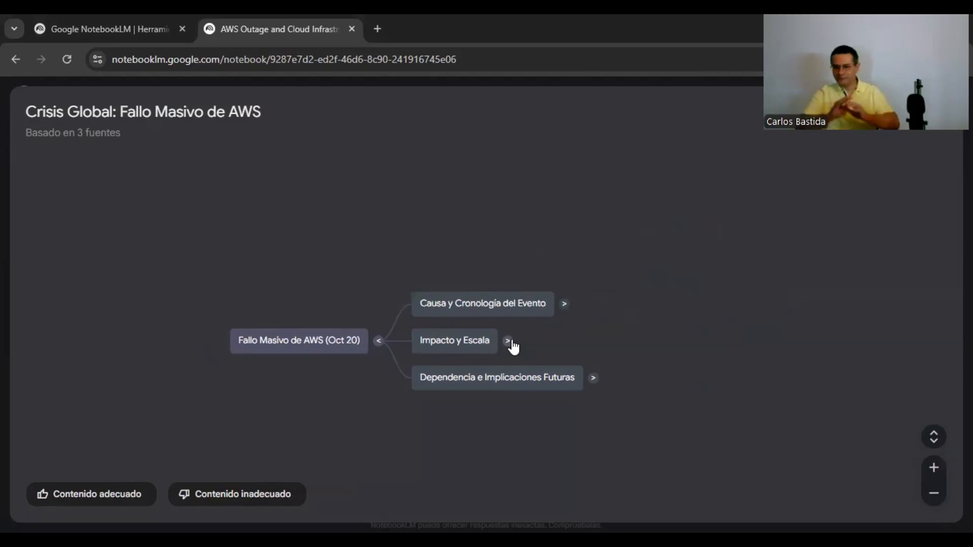
Step: Expand the branch "Impacto y Escala" and its "Efecto Dominó (Knock-on effect)" node, and collapse the branch after viewing it
left_click(508, 341)
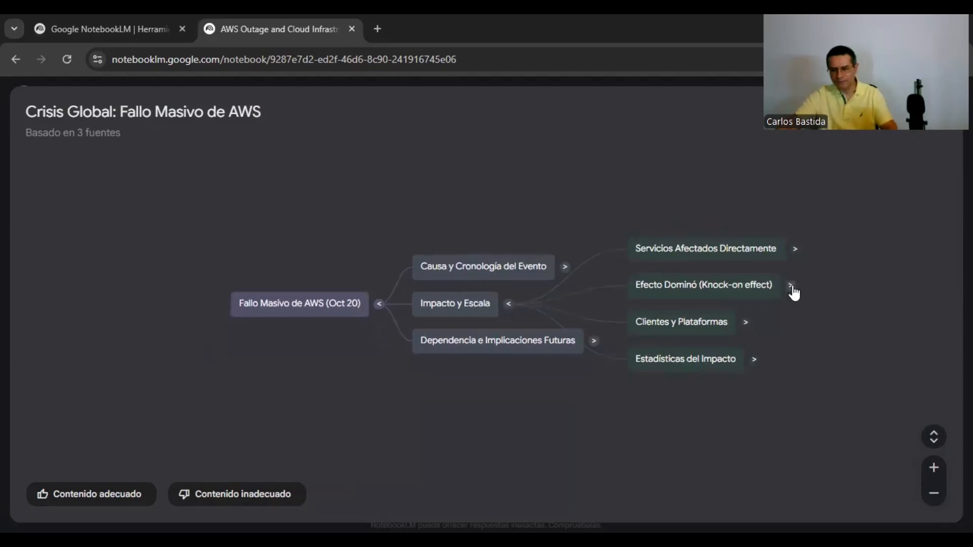
left_click(792, 286)
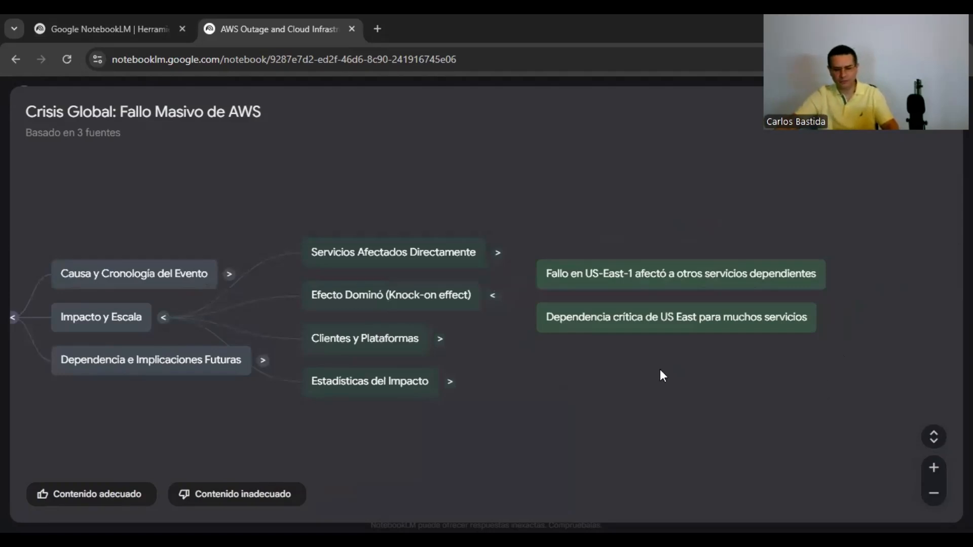
left_click(165, 323)
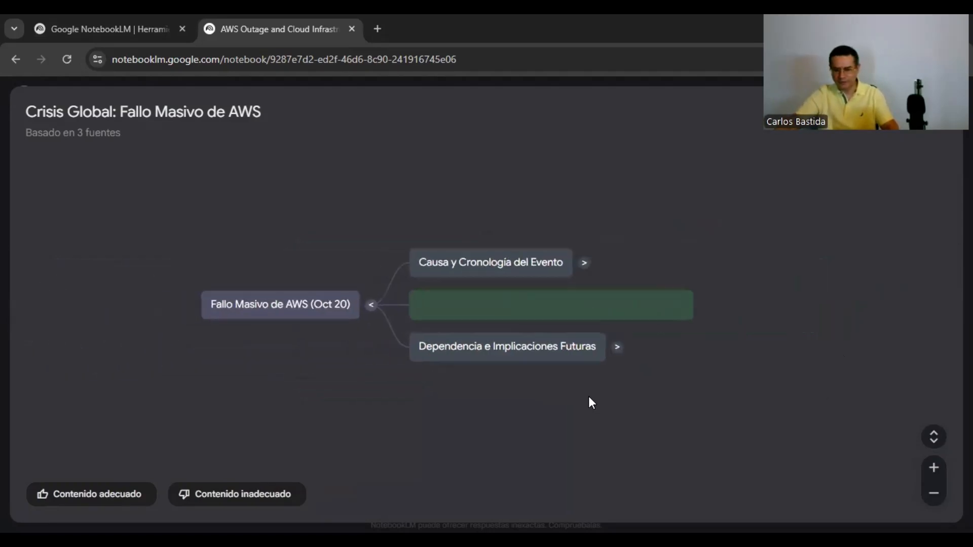
Step: Expand "Dependencia e Implicaciones Futuras" and its "AWS como Infraestructura Crítica" node, and close the mind map after viewing them
left_click(644, 349)
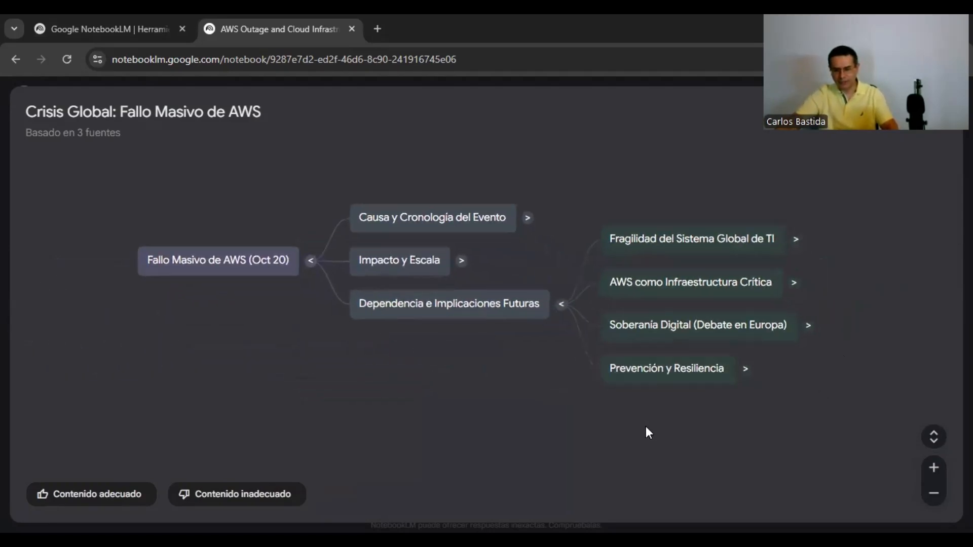
left_click(794, 284)
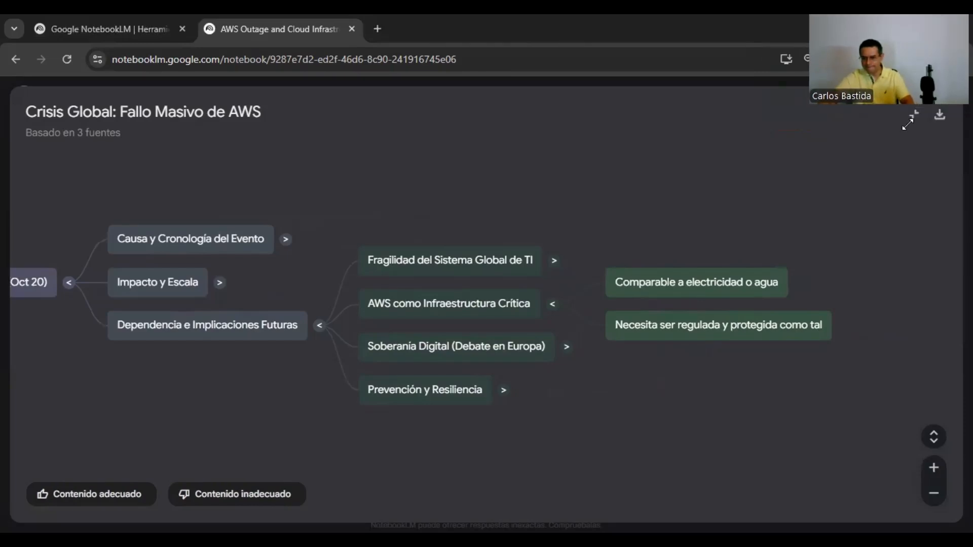
left_click(912, 119)
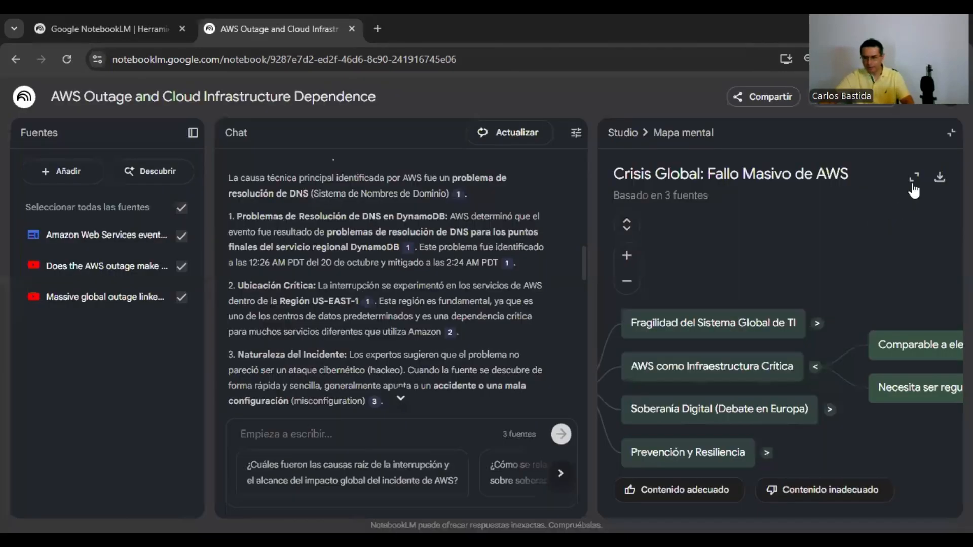
left_click(951, 133)
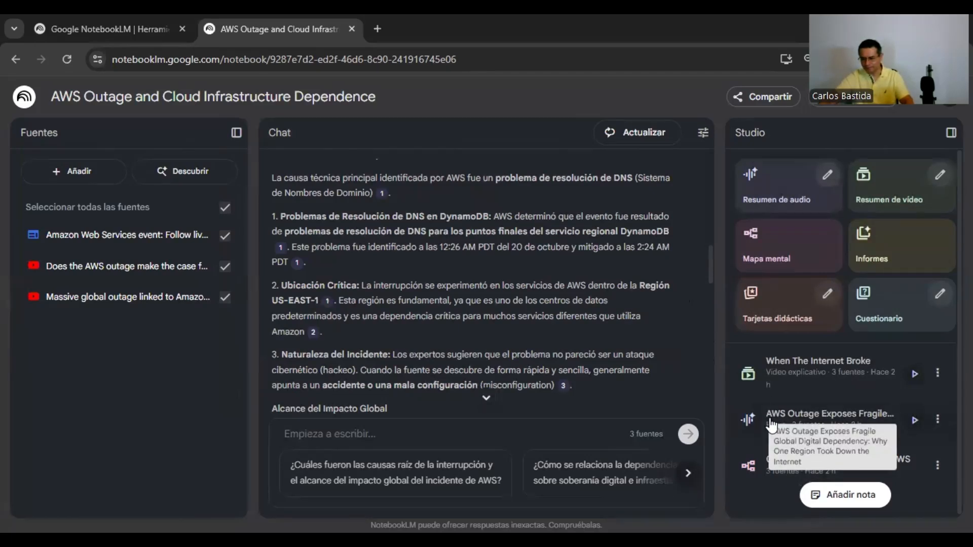
Step: Play the generated audio summary about the AWS outage exposing fragile global digital dependency
left_click(823, 421)
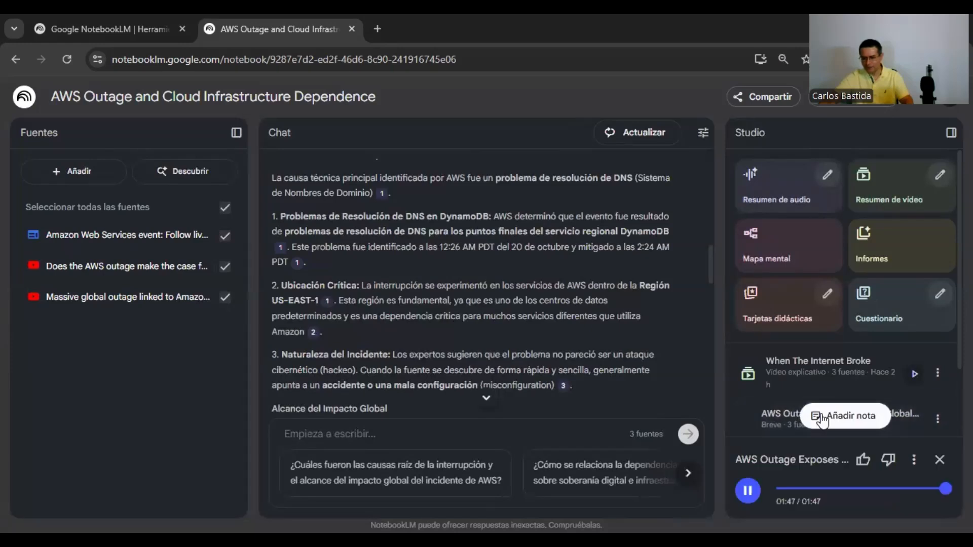
scroll(933, 368, "down", 2)
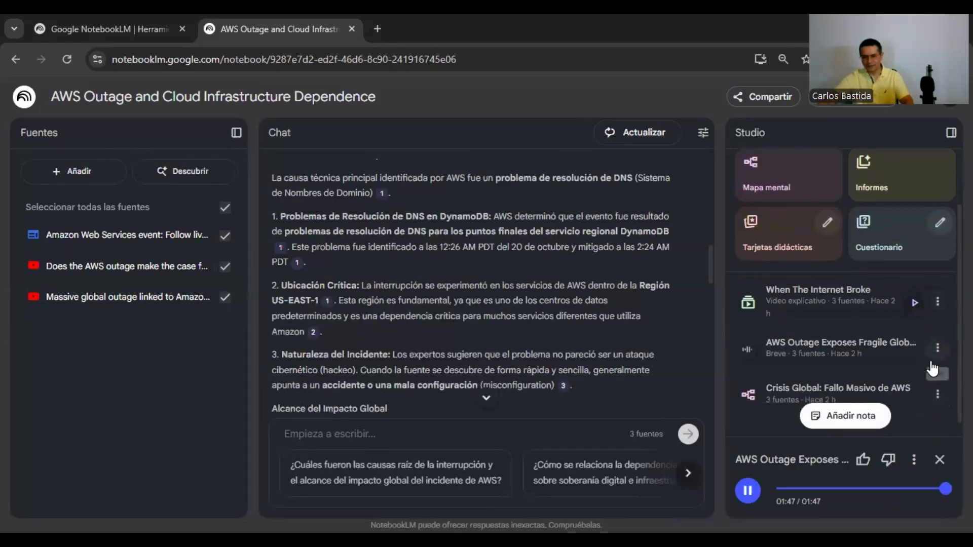